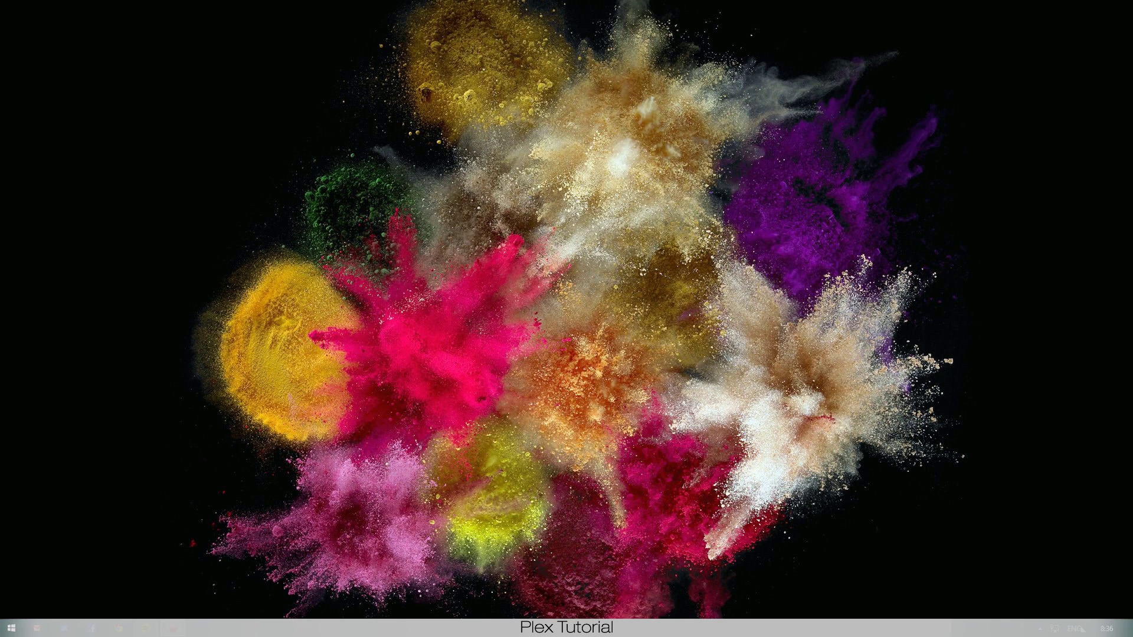
Step: Open Plex Media Manager from the Plex tray icon's menu to load Plex/Web
left_click(1040, 628)
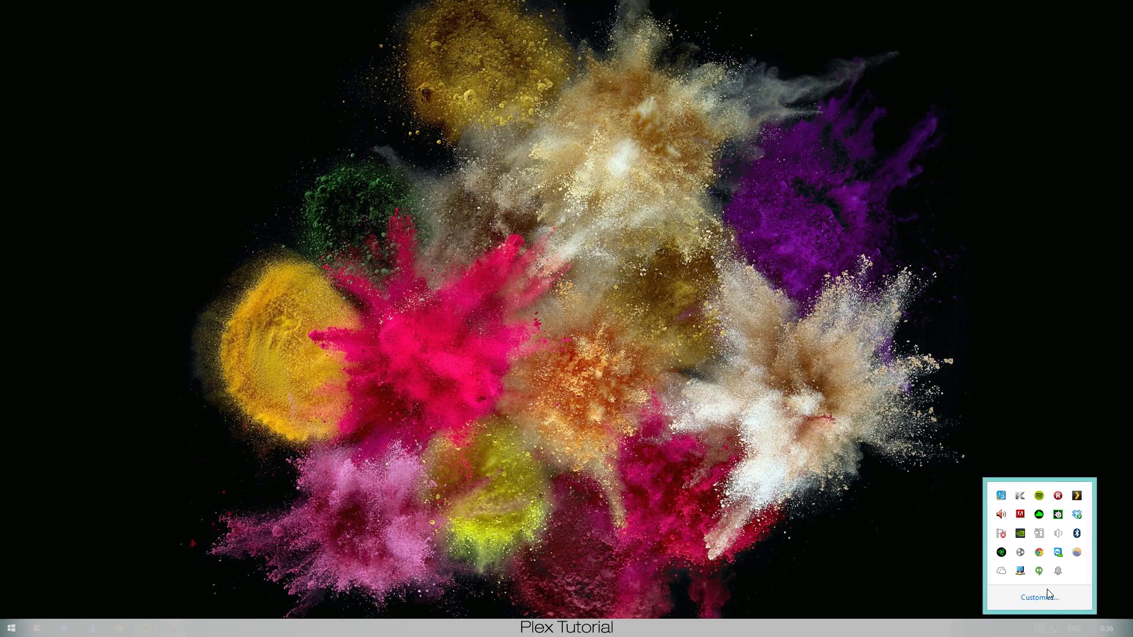
right_click(1079, 496)
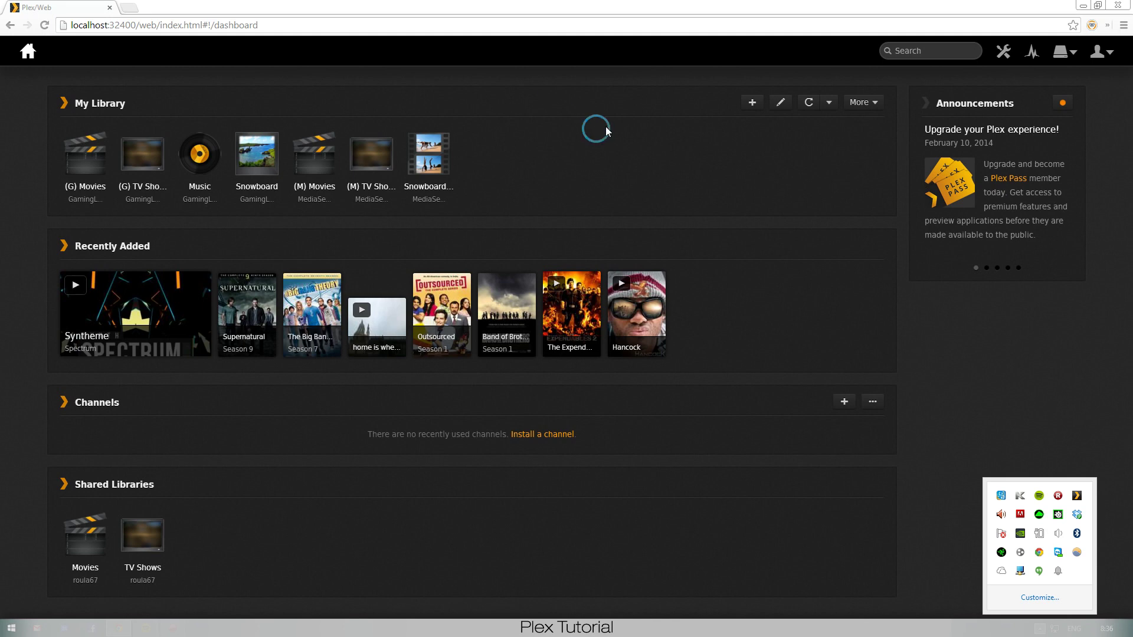
Step: Show the server's Agents settings with advanced settings, on the Movies > Freebase agent list
left_click(1004, 52)
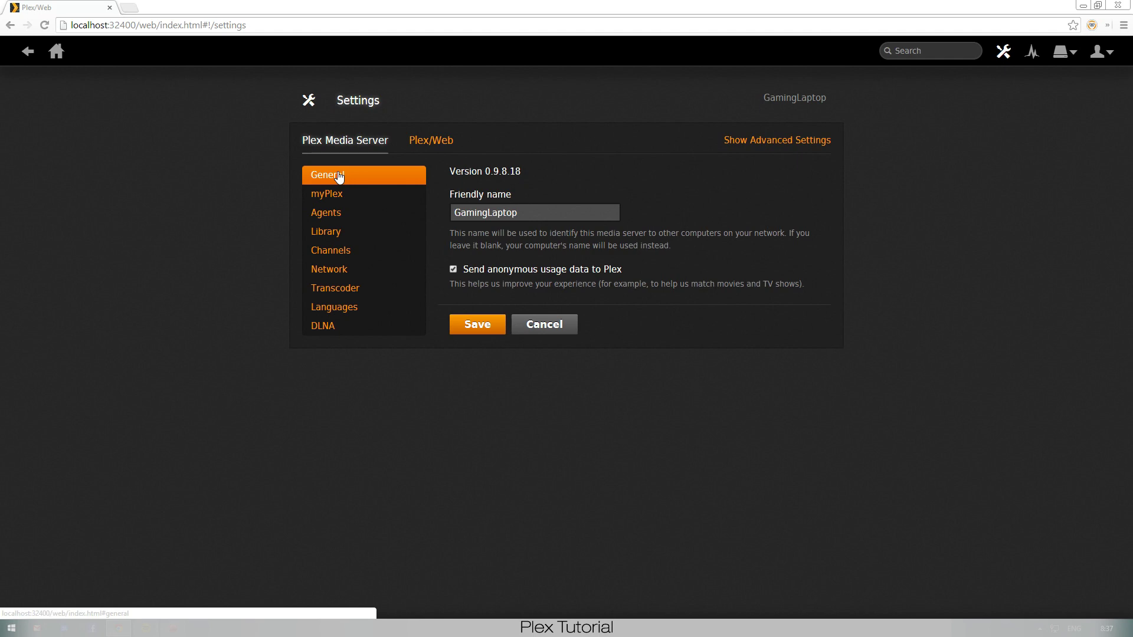
left_click(341, 219)
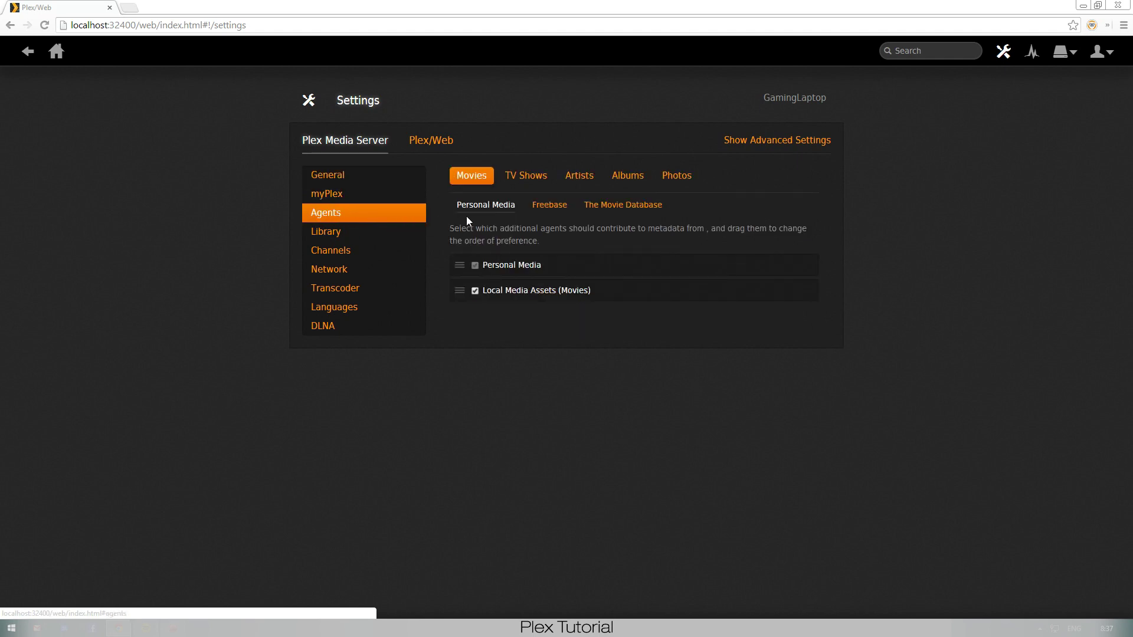
left_click(761, 140)
left_click(549, 207)
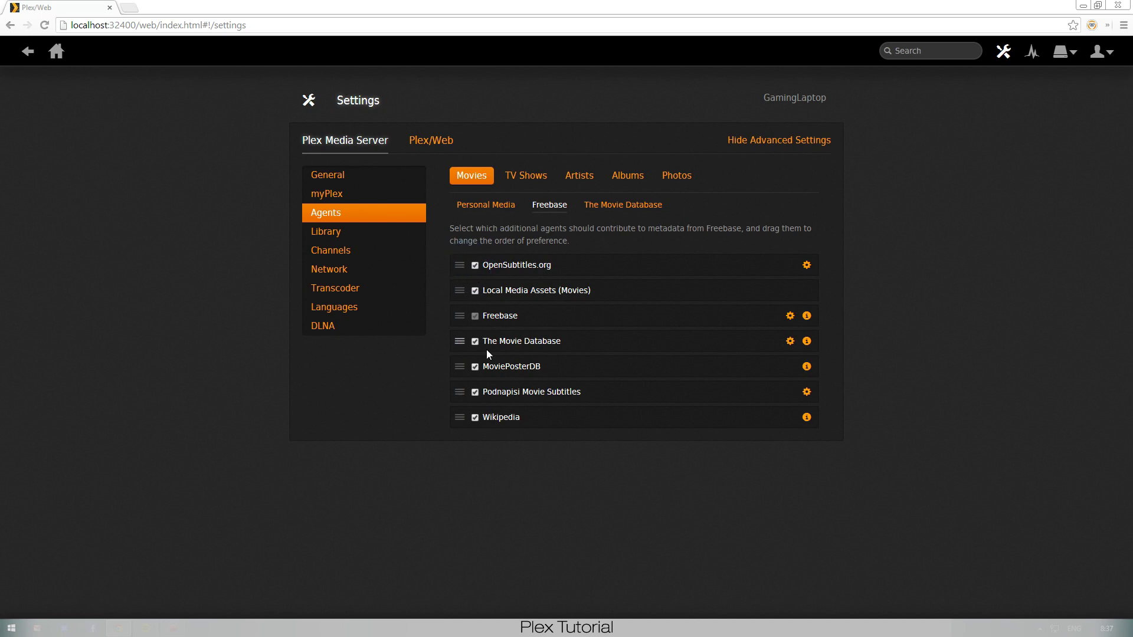
left_click(806, 265)
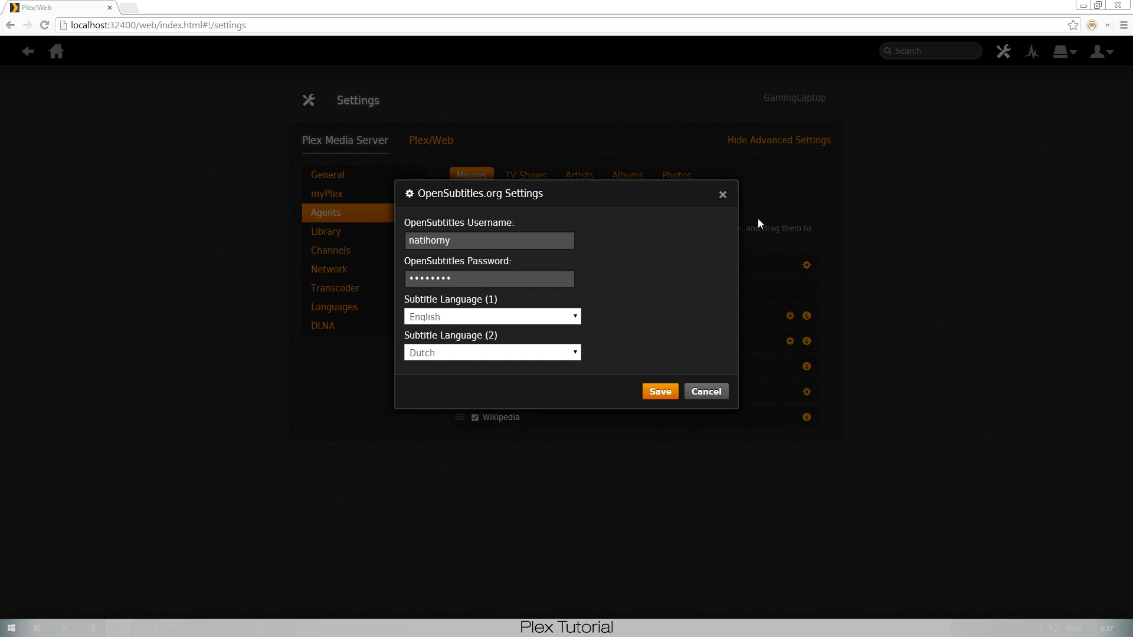
left_click(723, 195)
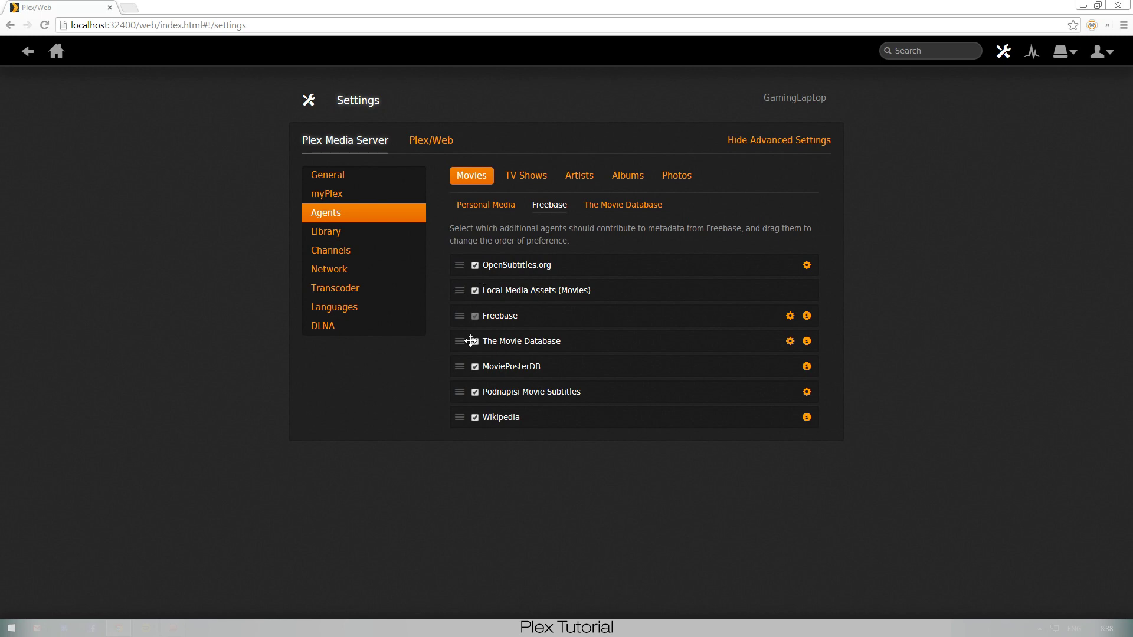
Step: Launch Plex Home Theater from the Plex tile on the Start screen
key("super")
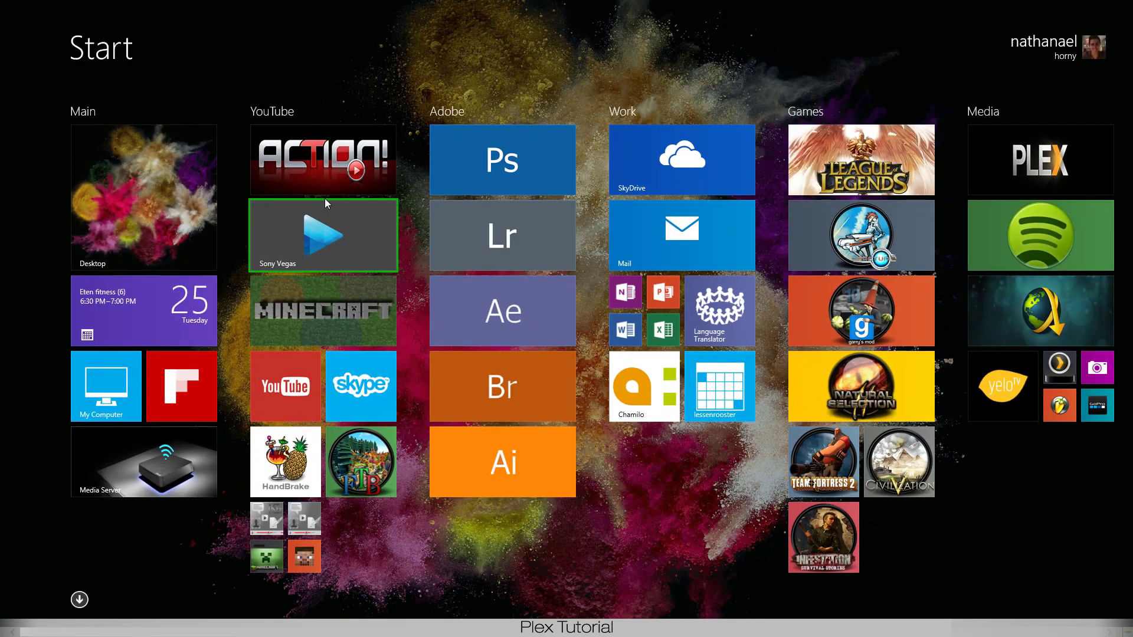
left_click(1070, 150)
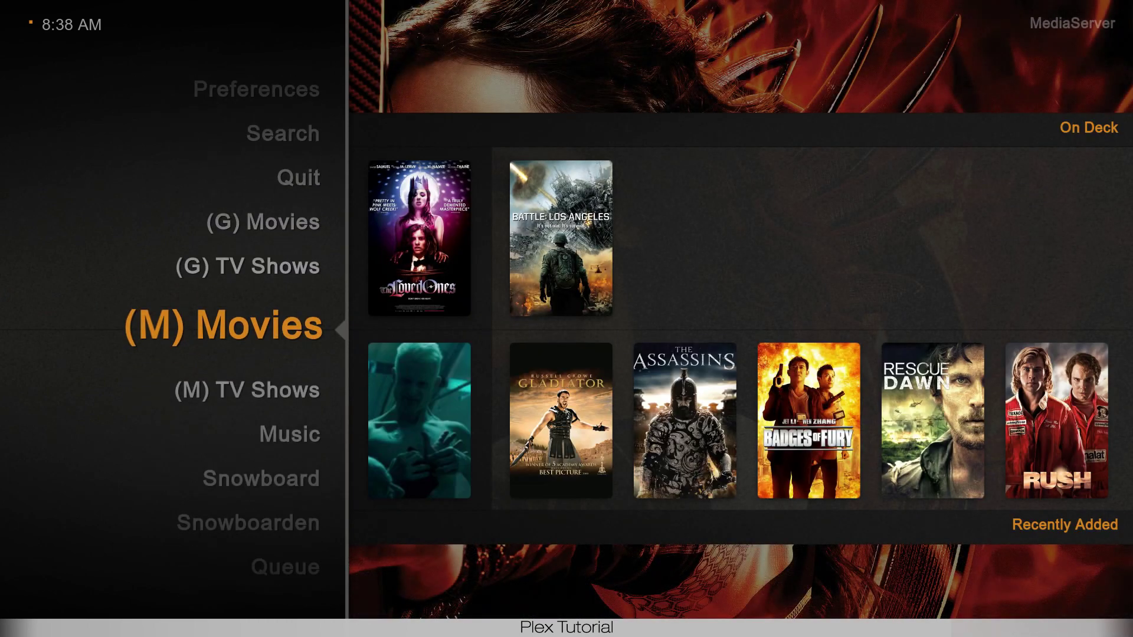
Step: Resume Battle: Los Angeles from On Deck where it left off
key("Right")
key("Right")
key("Return")
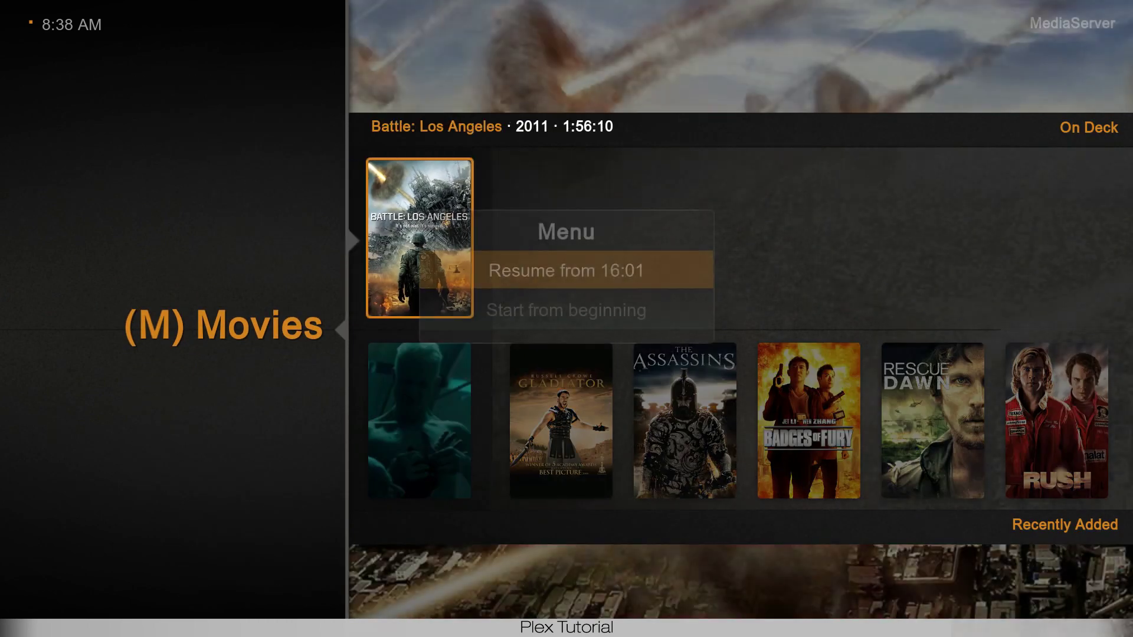
key("Return")
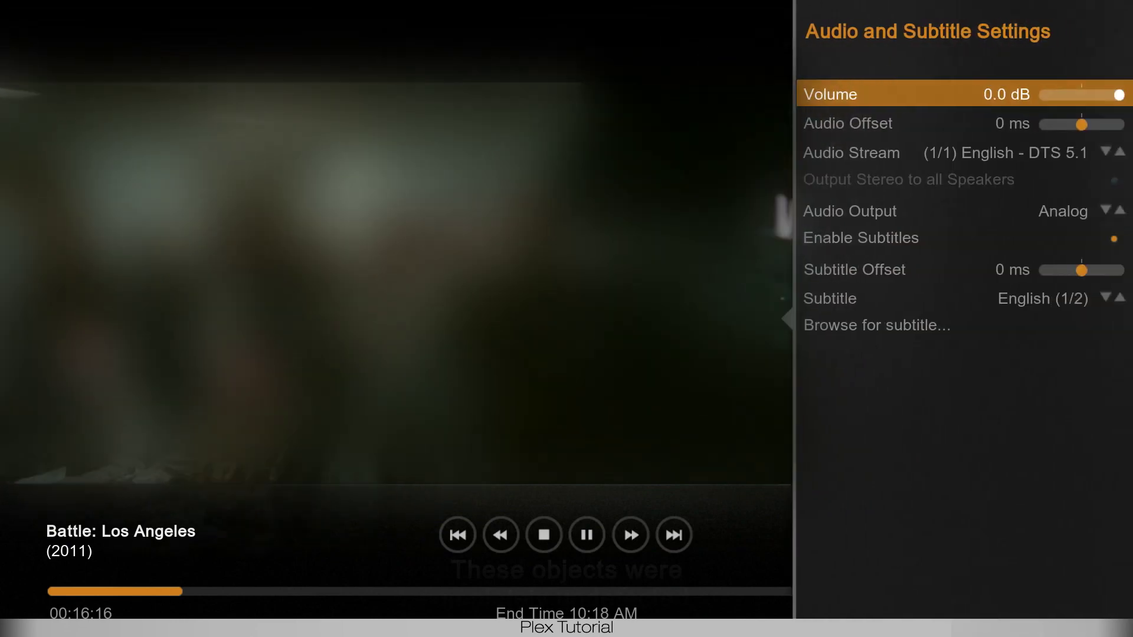
Step: Step through the subtitle options, then quit Plex Home Theater
key("Down")
key("Down")
key("Down")
key("Down")
key("Down")
key("Down")
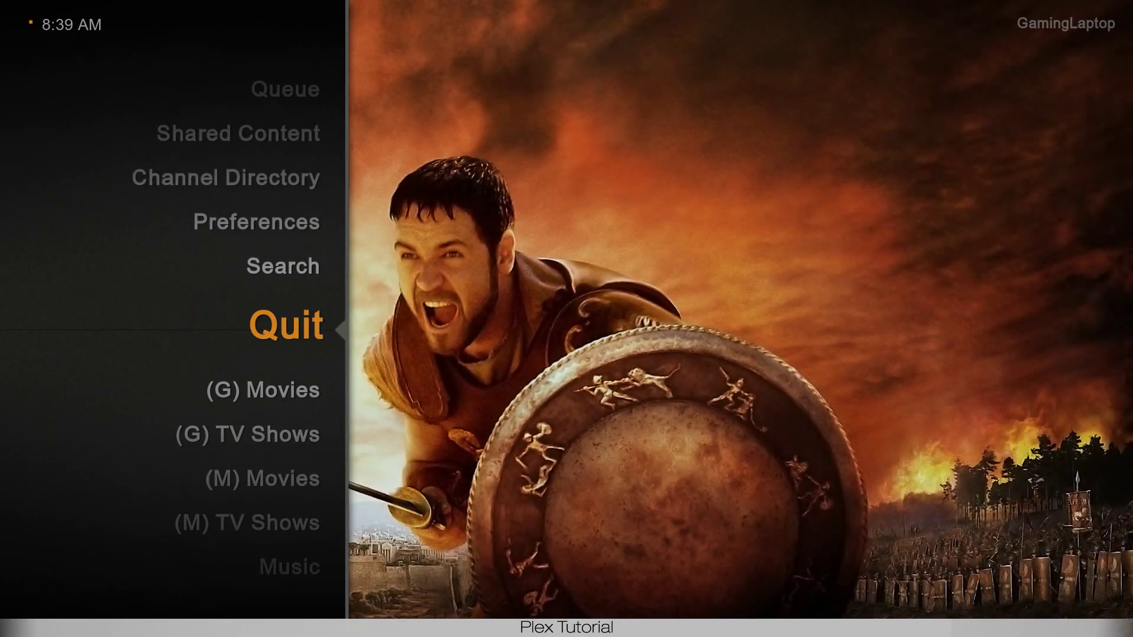
key("Return")
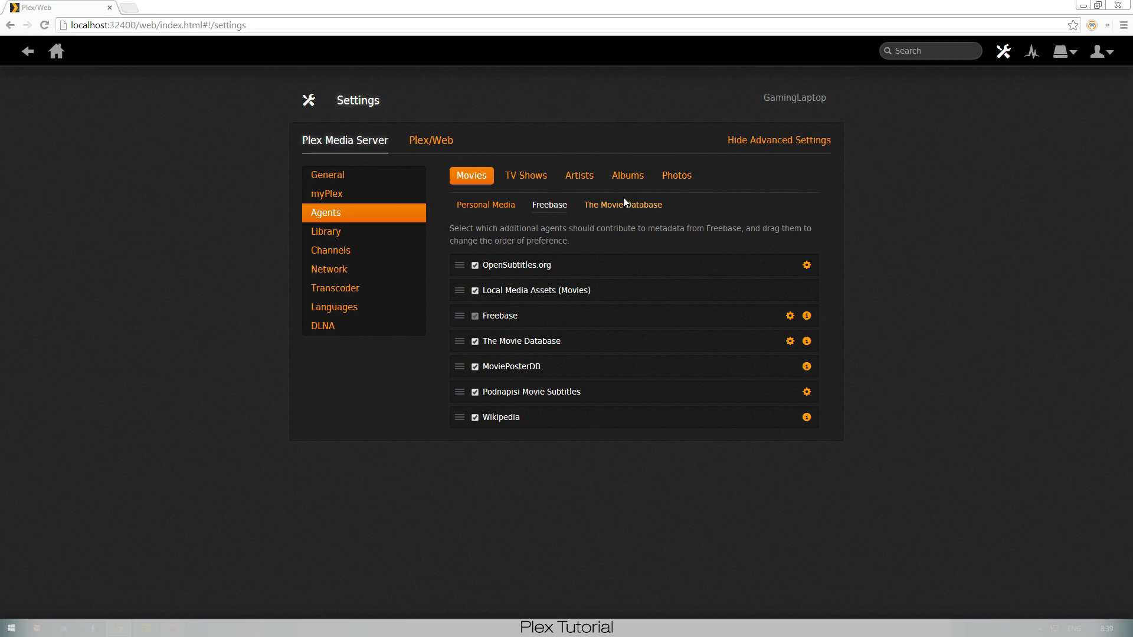
Step: Open the Languages settings showing subtitle mode Always enabled with English preferred
left_click(350, 305)
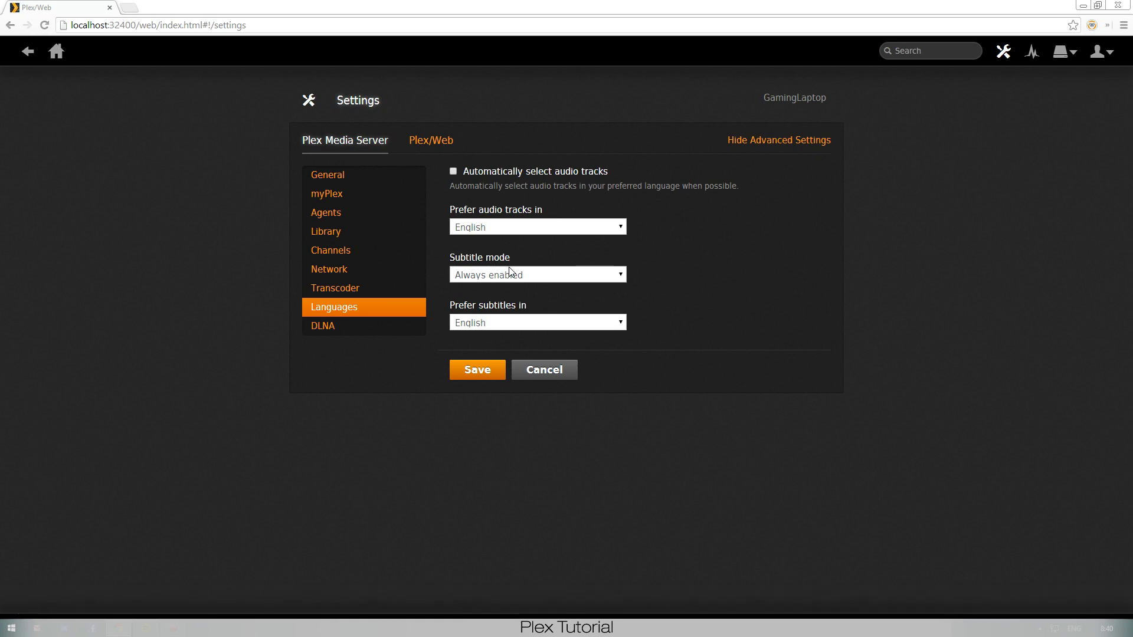
Step: Look through the Transcoder, DLNA and Network settings, then return to Agents
left_click(395, 292)
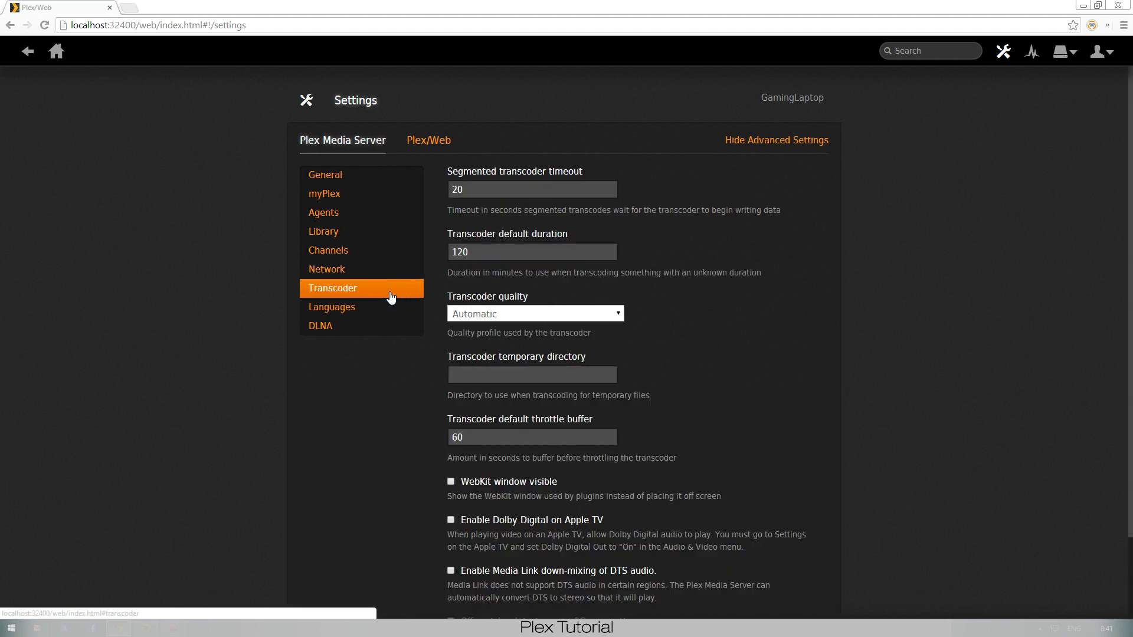
left_click(354, 324)
left_click(361, 275)
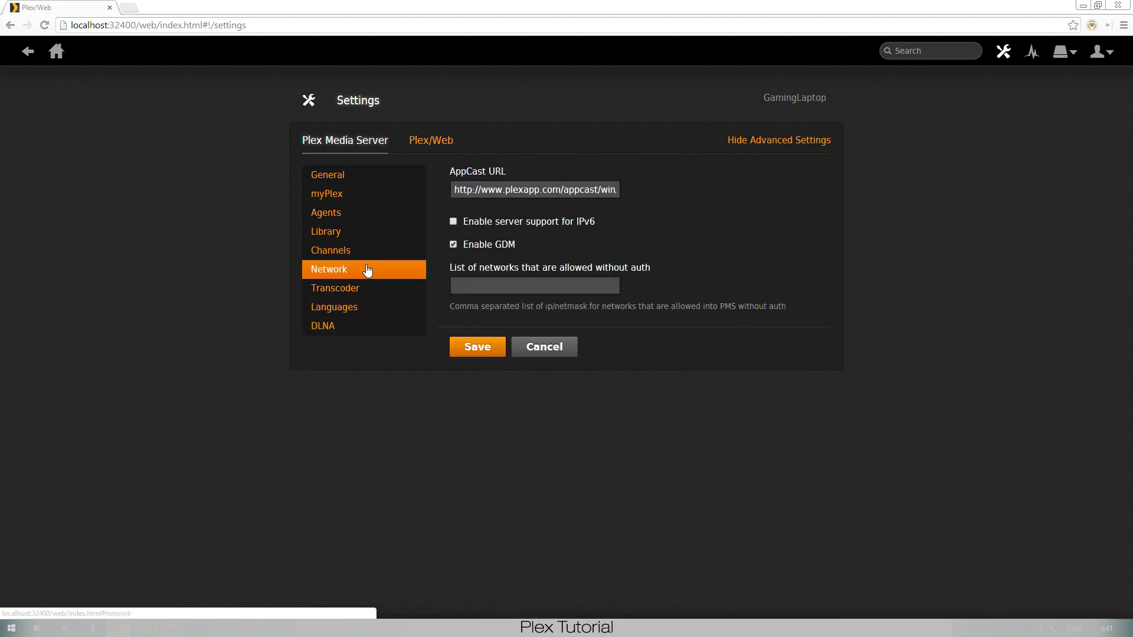
left_click(362, 212)
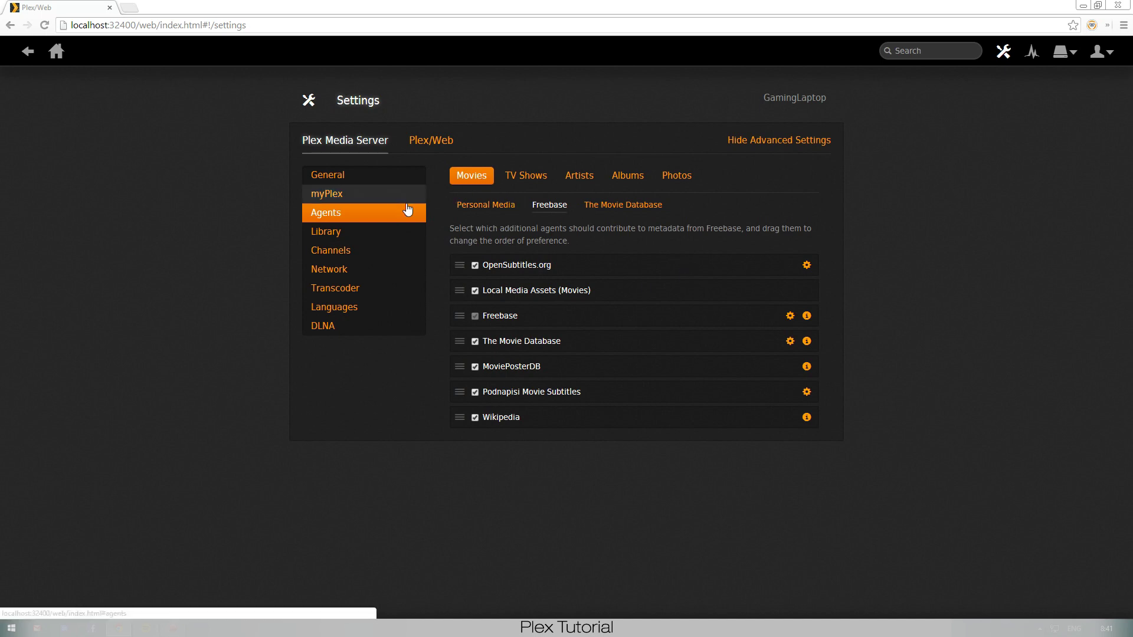
Step: Show the Movies > Freebase agent list, then the TV Shows > TheTVDB agent list
left_click(483, 184)
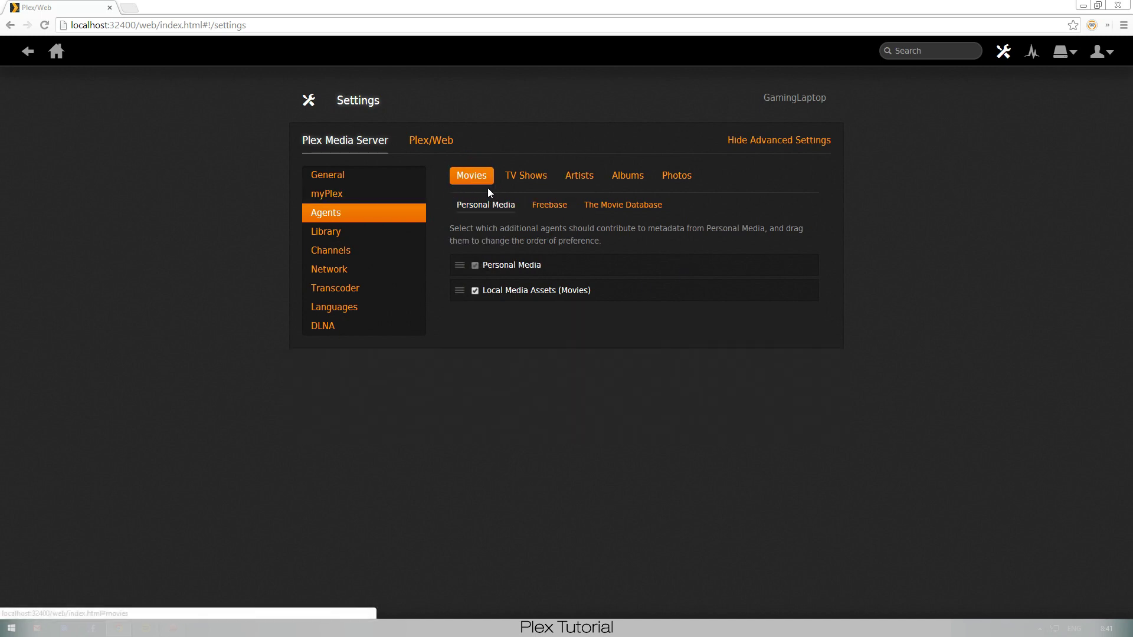
left_click(547, 206)
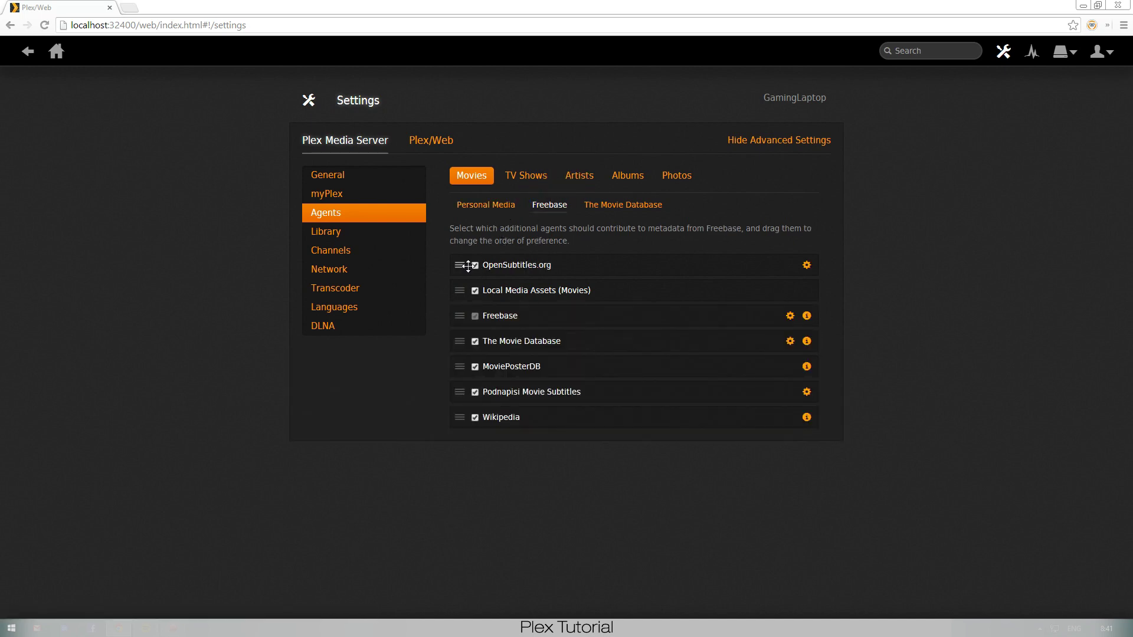
left_click(517, 180)
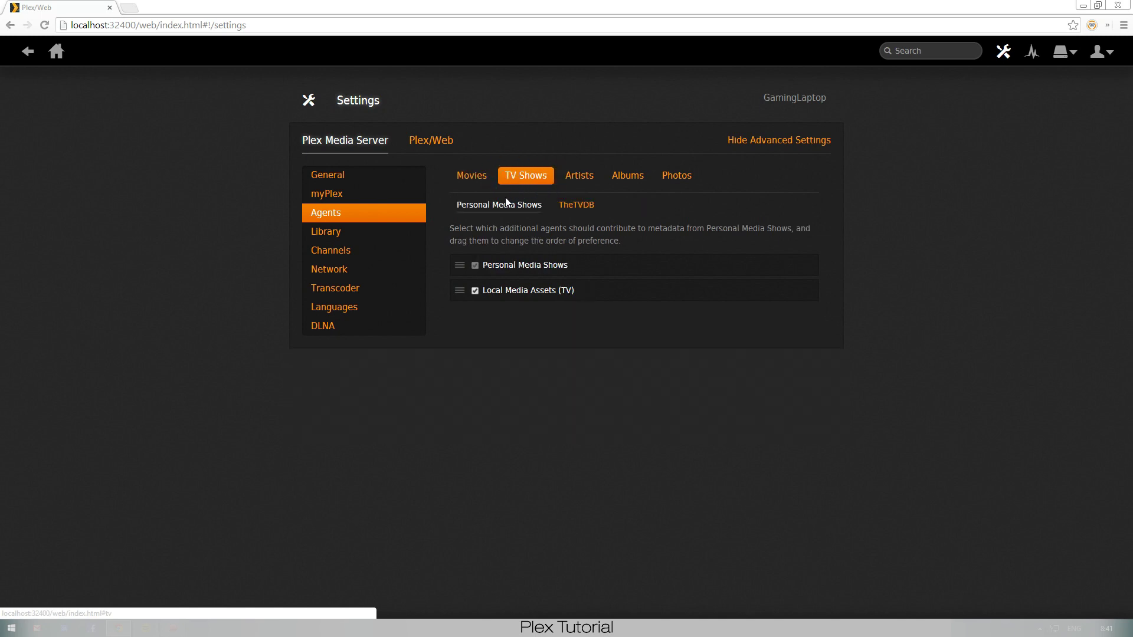
left_click(577, 207)
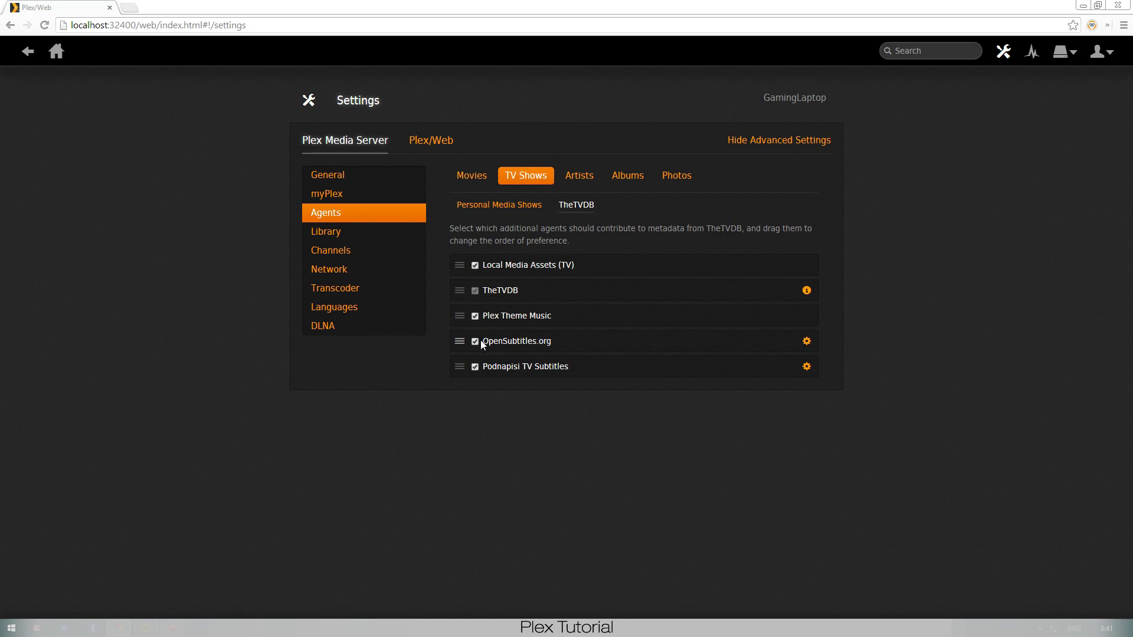
Step: Return to the Movies > Freebase agent list with OpenSubtitles.org enabled
left_click(470, 179)
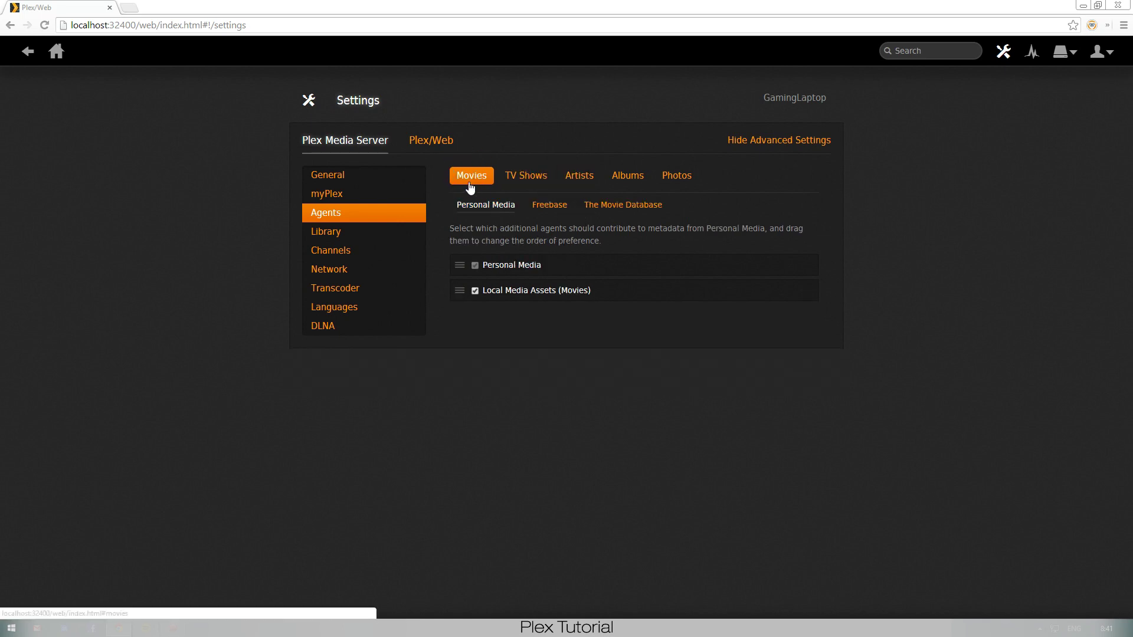
left_click(549, 207)
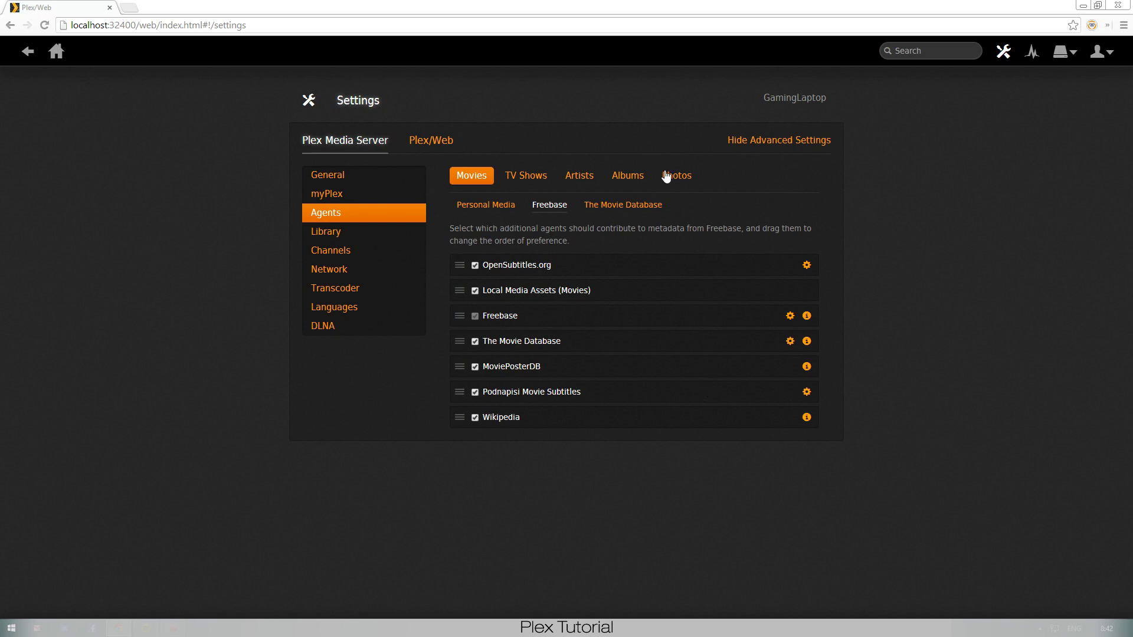
Step: View The Movie Database movie agents, then the TV Shows > TheTVDB agent list
left_click(599, 206)
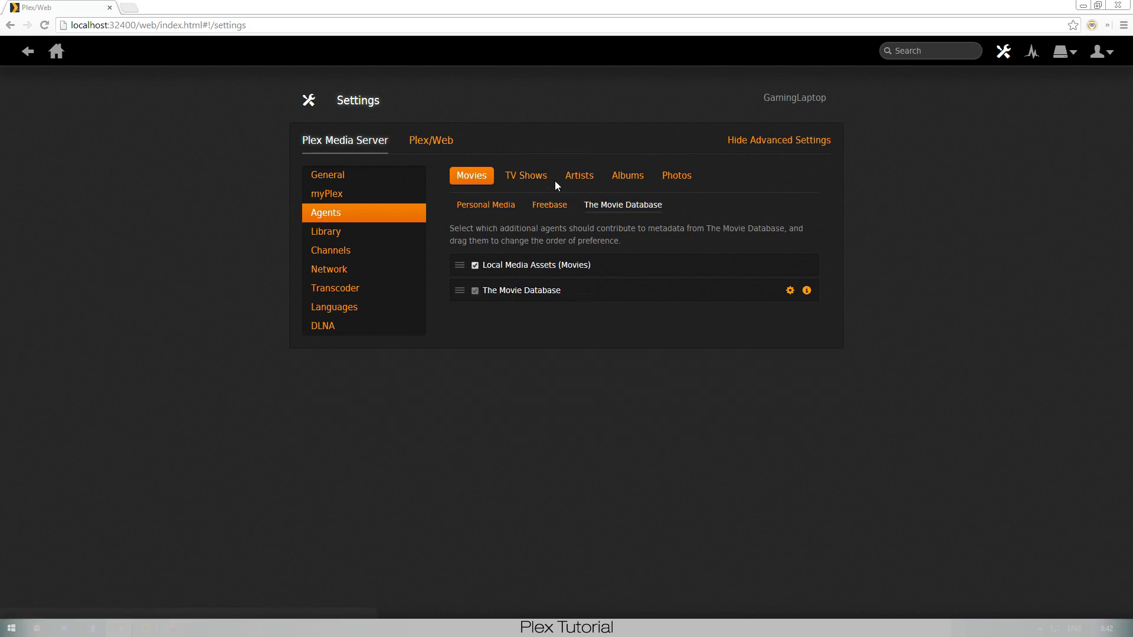
left_click(538, 177)
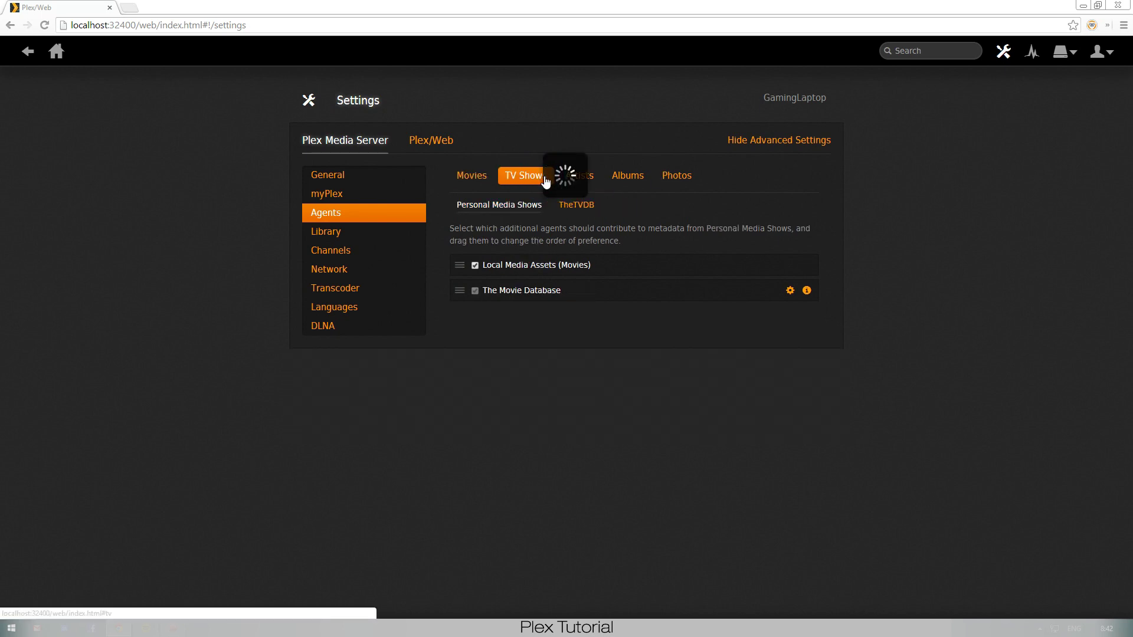
left_click(578, 207)
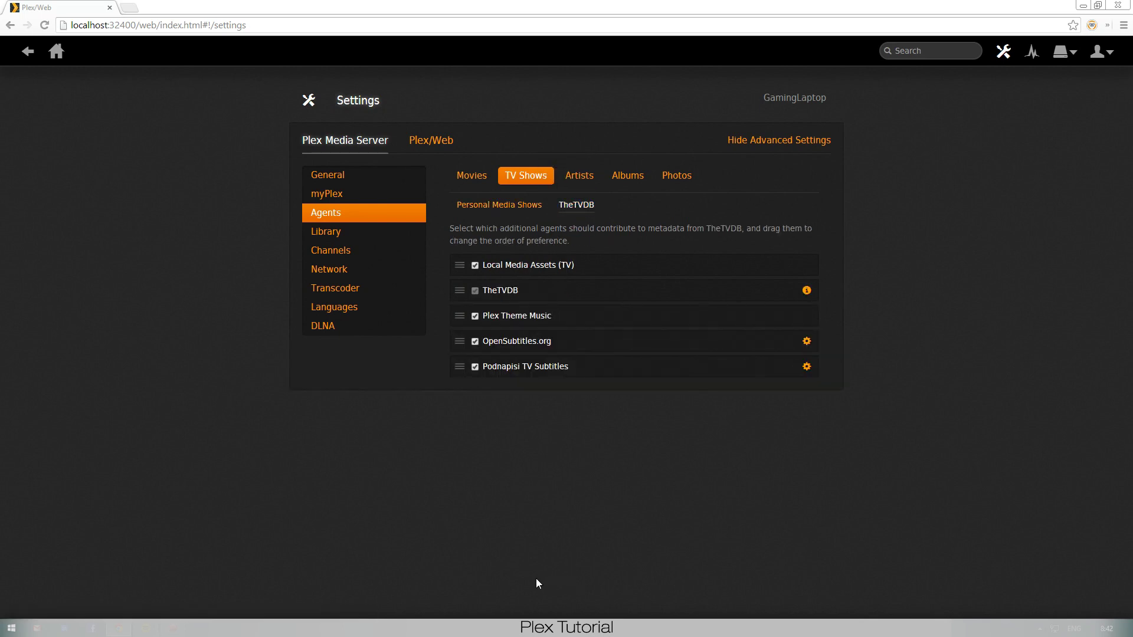